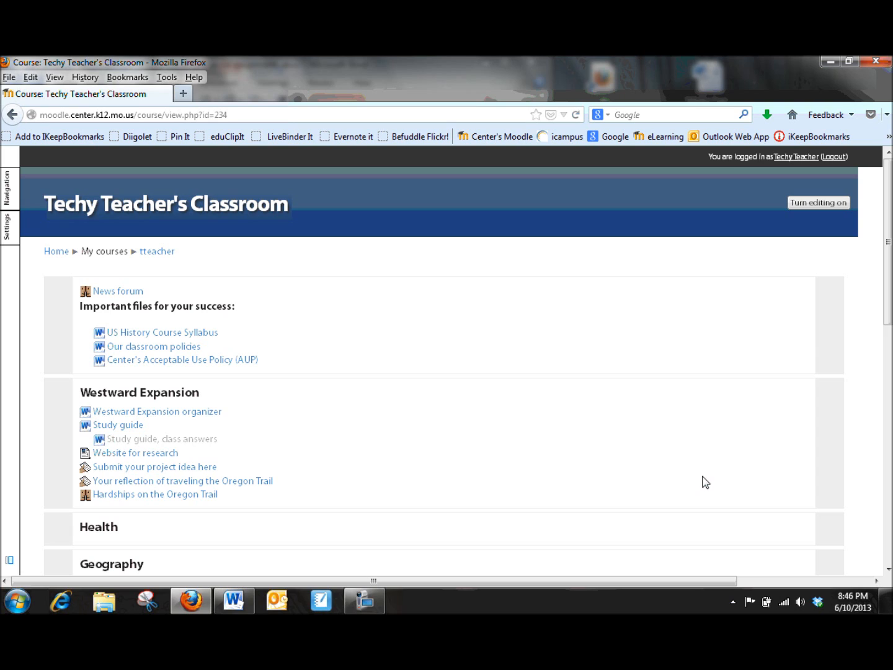
# - Enable editing for the course and add a Choice activity to the Health section
pyautogui.click(822, 206)
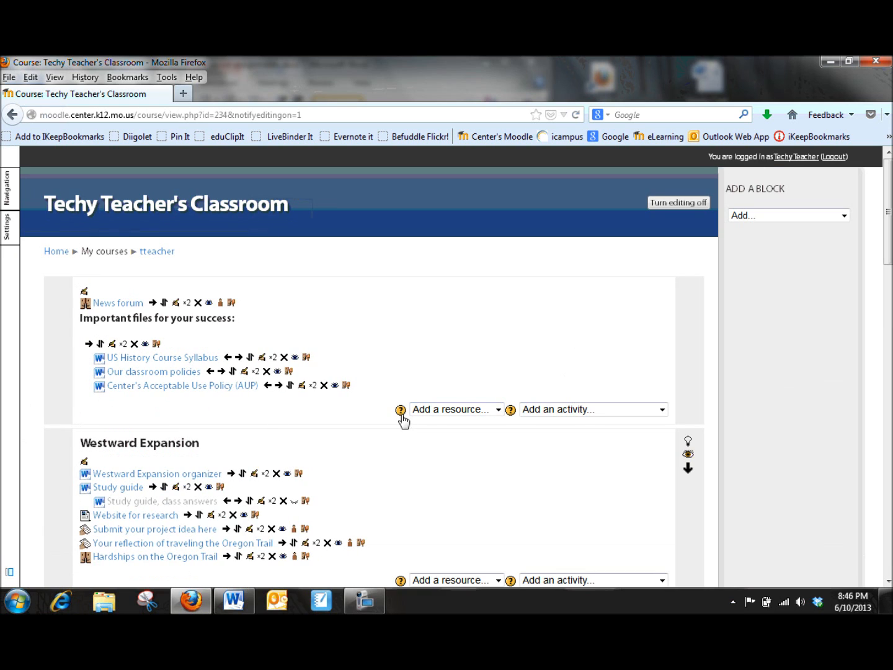
pyautogui.scroll(-3, 380, 405)
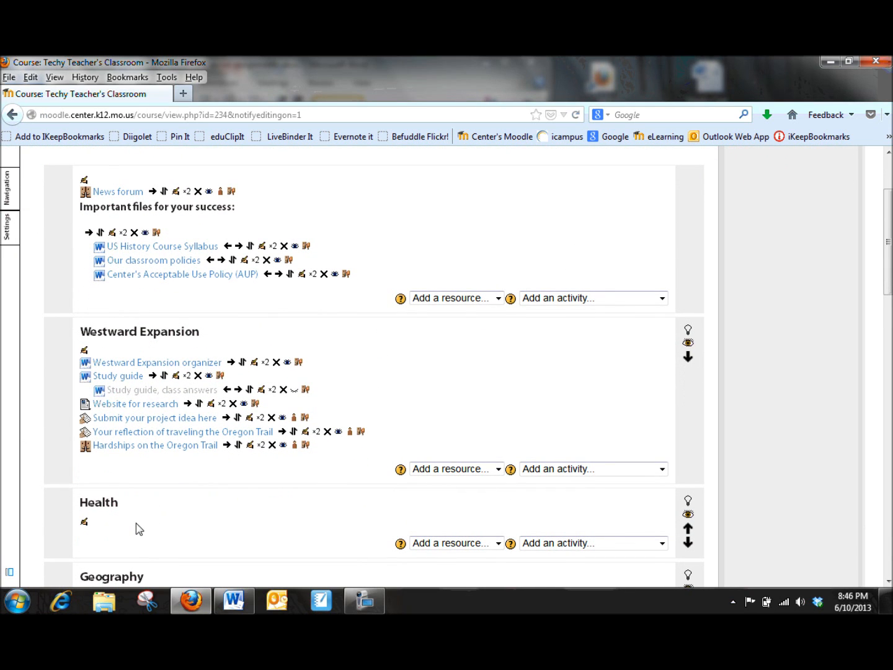
pyautogui.click(660, 543)
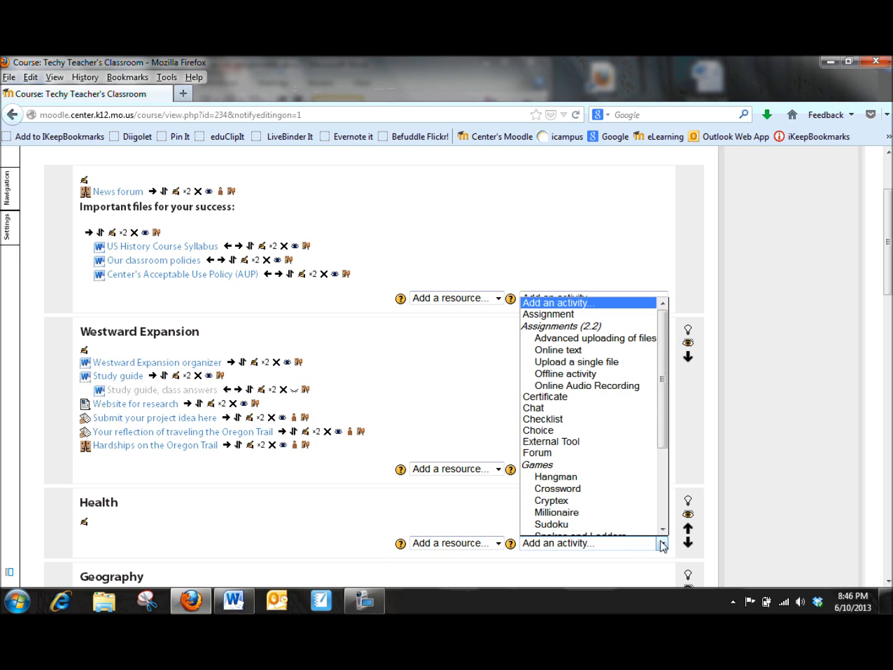
pyautogui.click(639, 429)
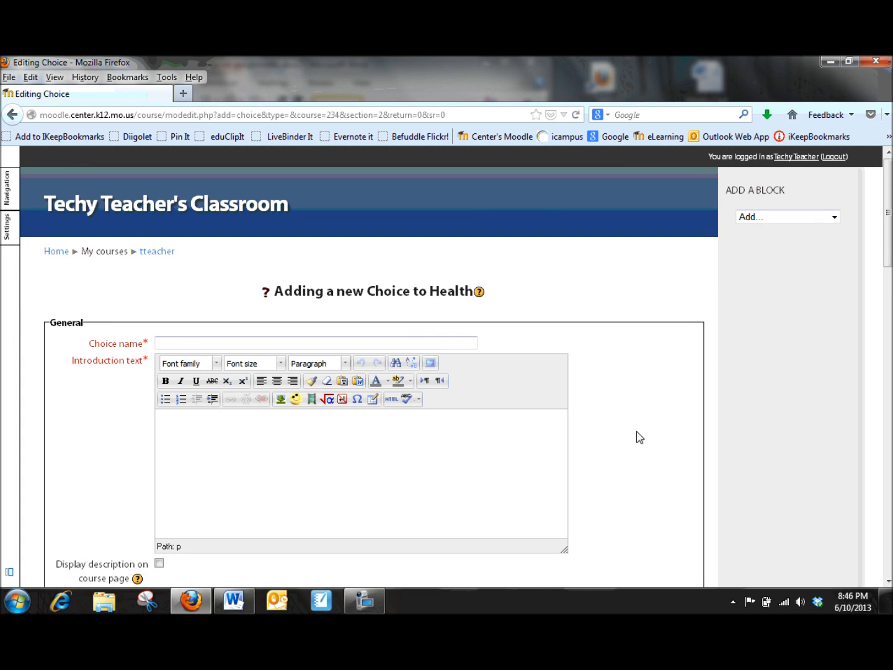
# - Name the choice "What is your preferred exercise?" and introduce it with "We have been discussing good, healthy habits. What is your preferred exercise activity?"
pyautogui.scroll(-3, 640, 437)
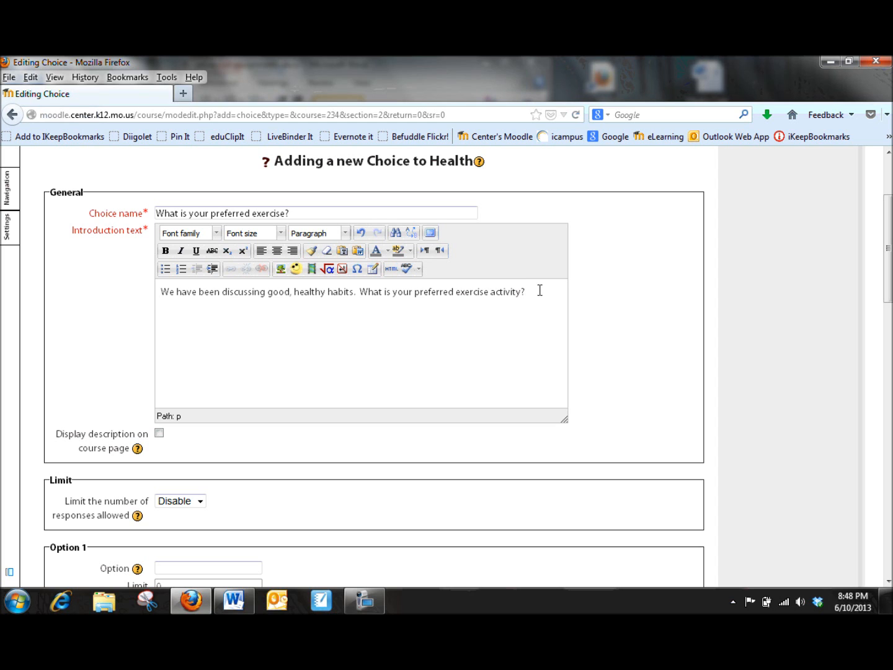
pyautogui.scroll(-3, 267, 458)
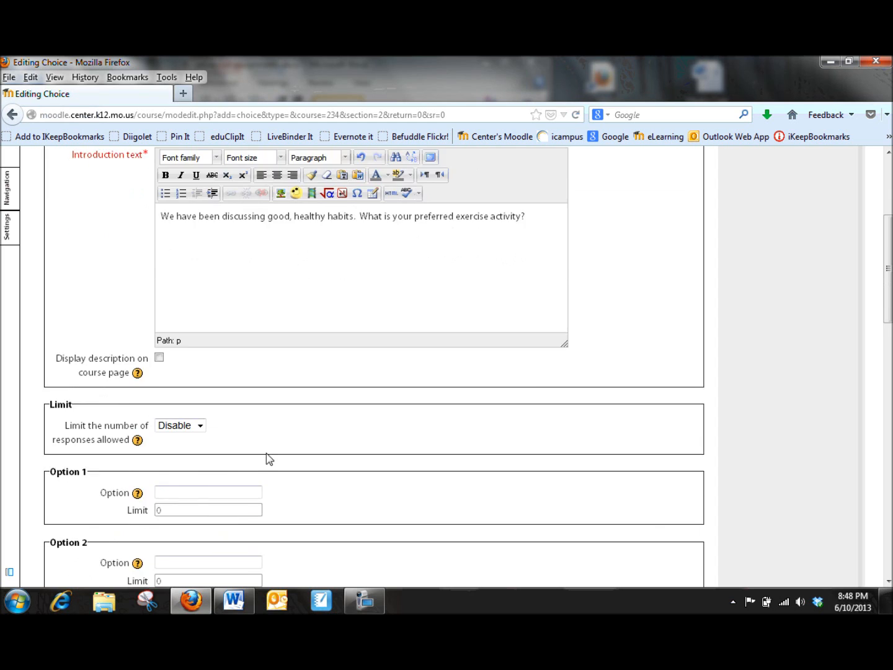
pyautogui.scroll(-2, 268, 457)
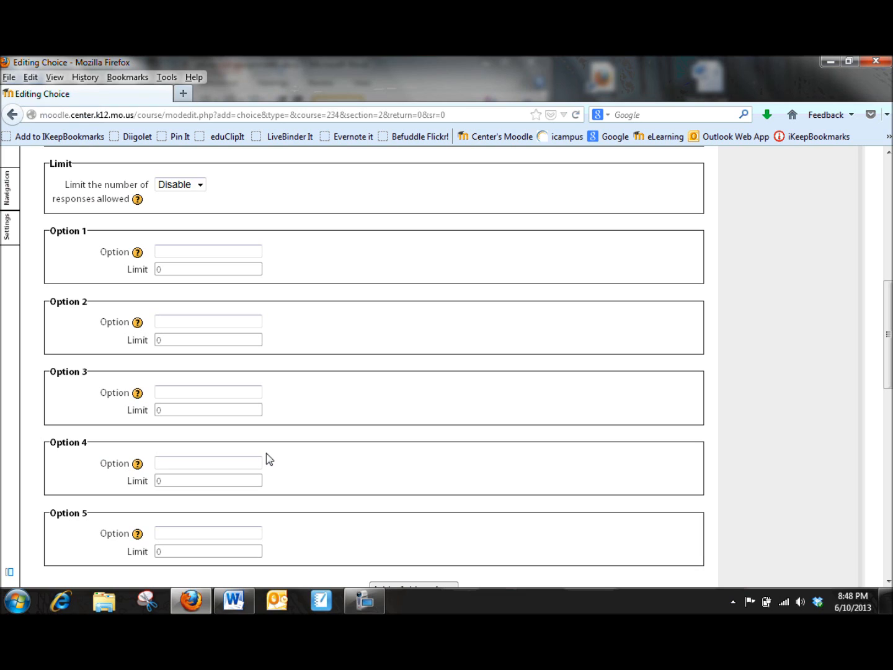
# - Keep the response limit at Disable and enter the options Running, Gym workouts, Sports in school, Swimming and I don't workout
pyautogui.click(200, 188)
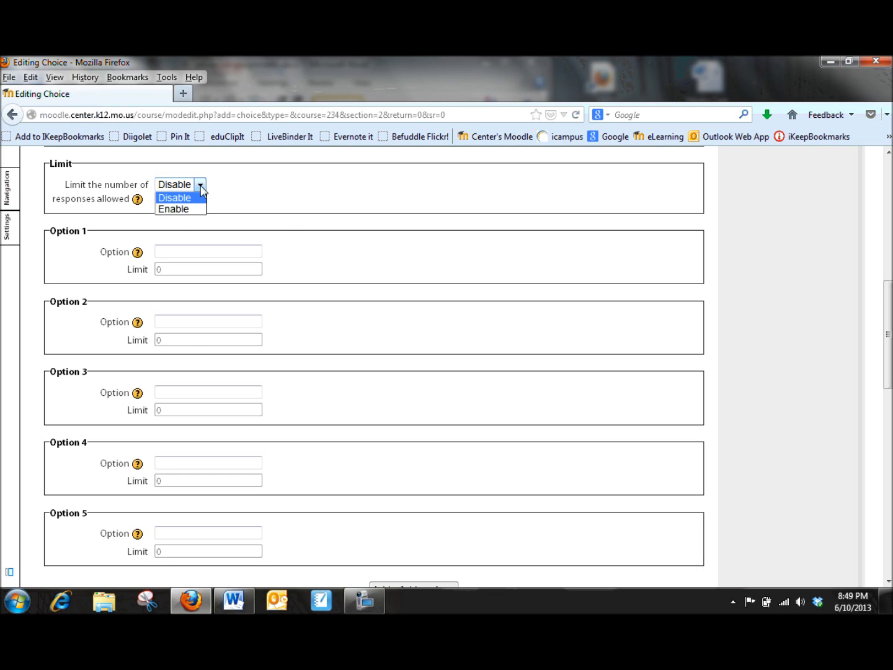
pyautogui.click(201, 187)
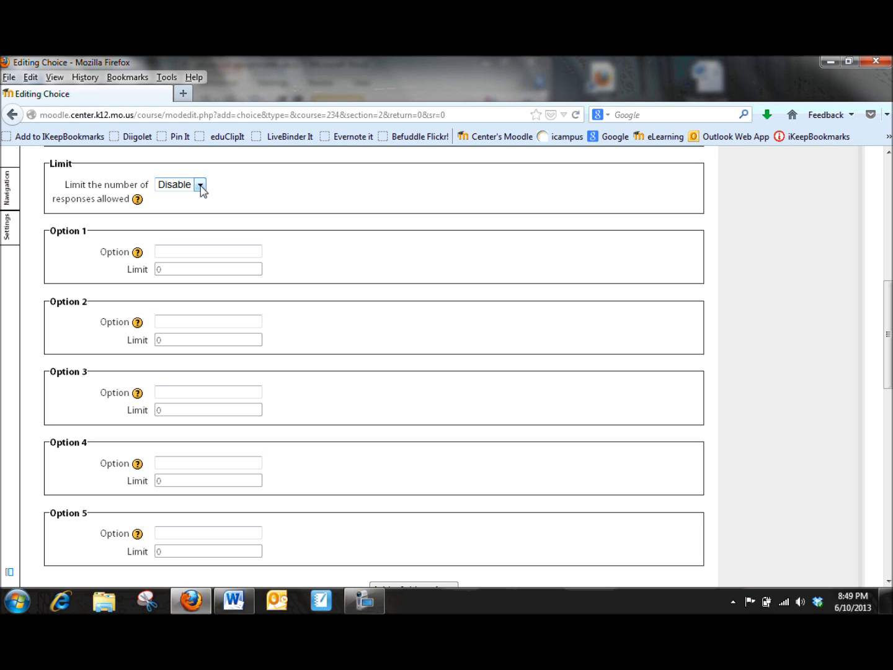
pyautogui.click(173, 252)
pyautogui.write('Running')
pyautogui.click(190, 322)
pyautogui.write('Gym workouts')
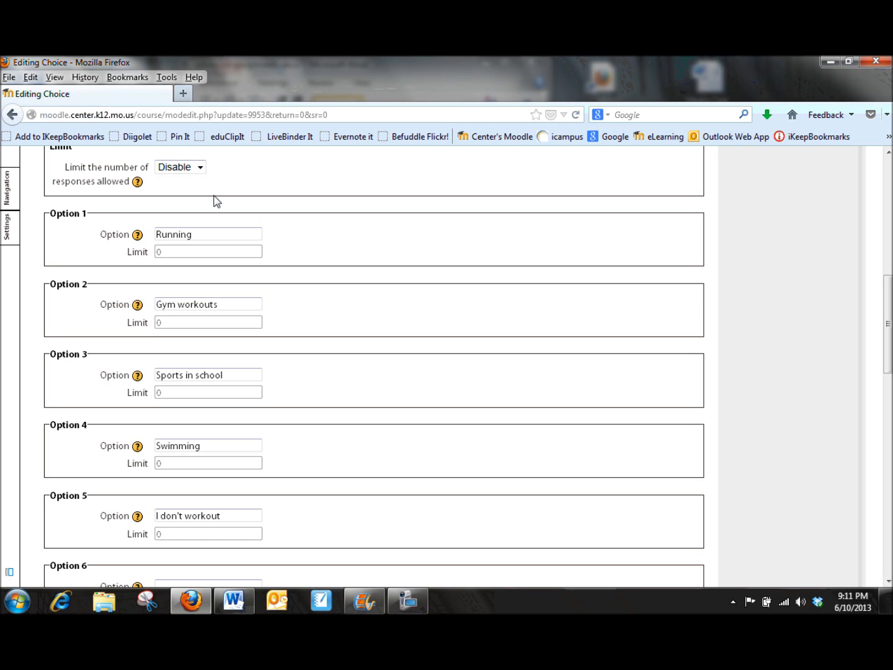
# - Set the display mode to Display horizontally and the published results to Show results to students after they answer
pyautogui.scroll(-4, 319, 309)
pyautogui.scroll(-4, 320, 309)
pyautogui.scroll(-1, 321, 313)
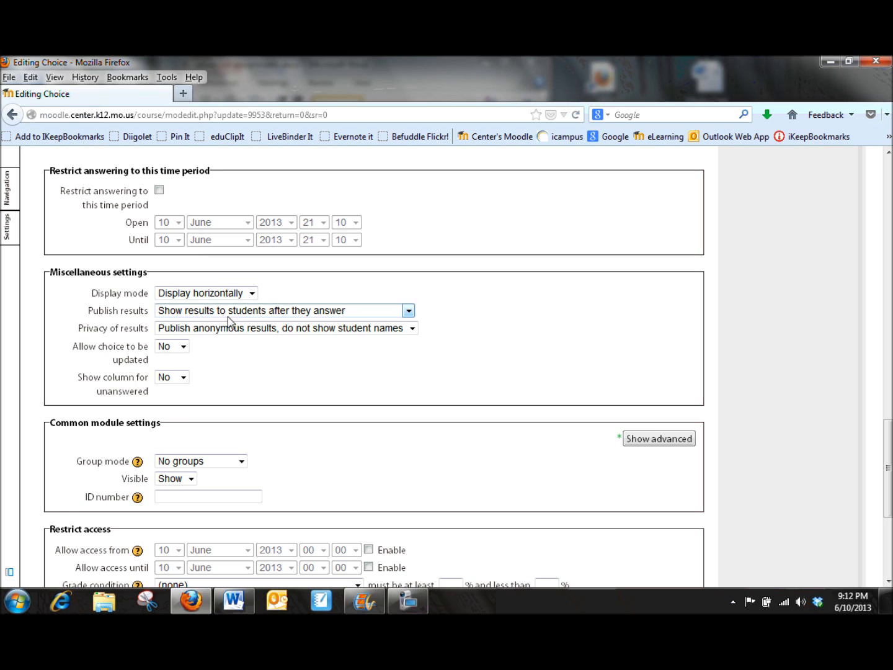
pyautogui.click(251, 294)
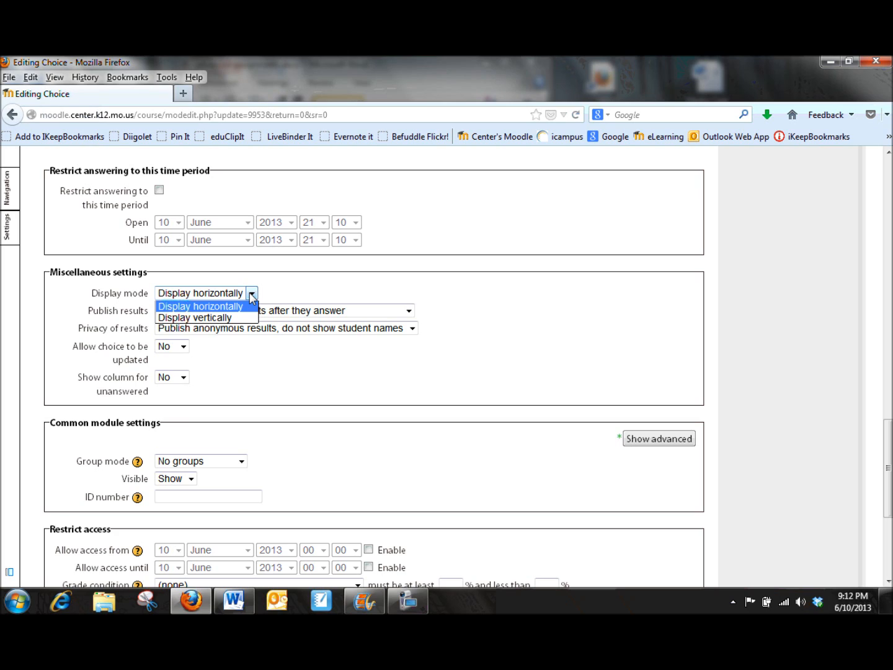
pyautogui.click(248, 306)
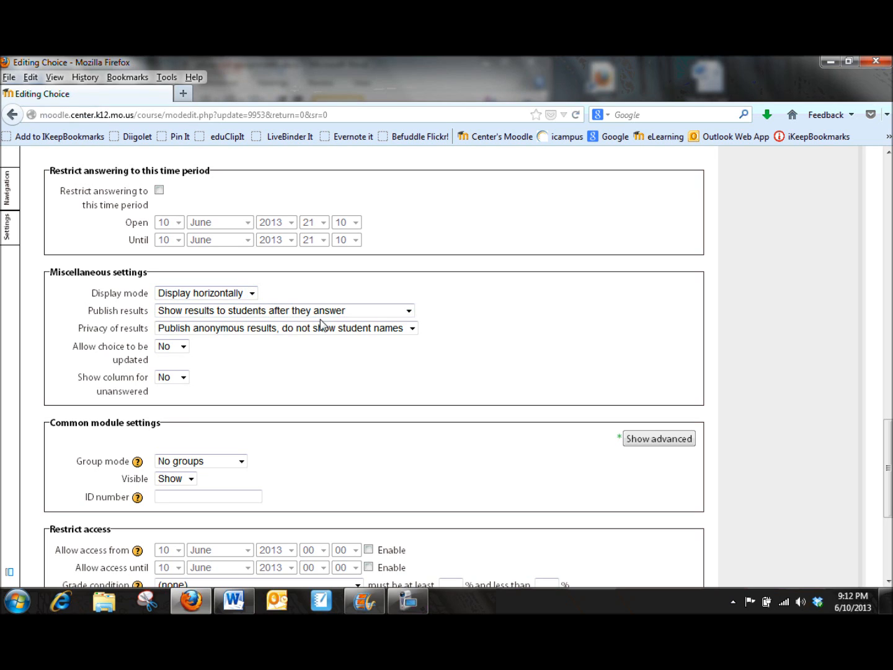
pyautogui.click(409, 311)
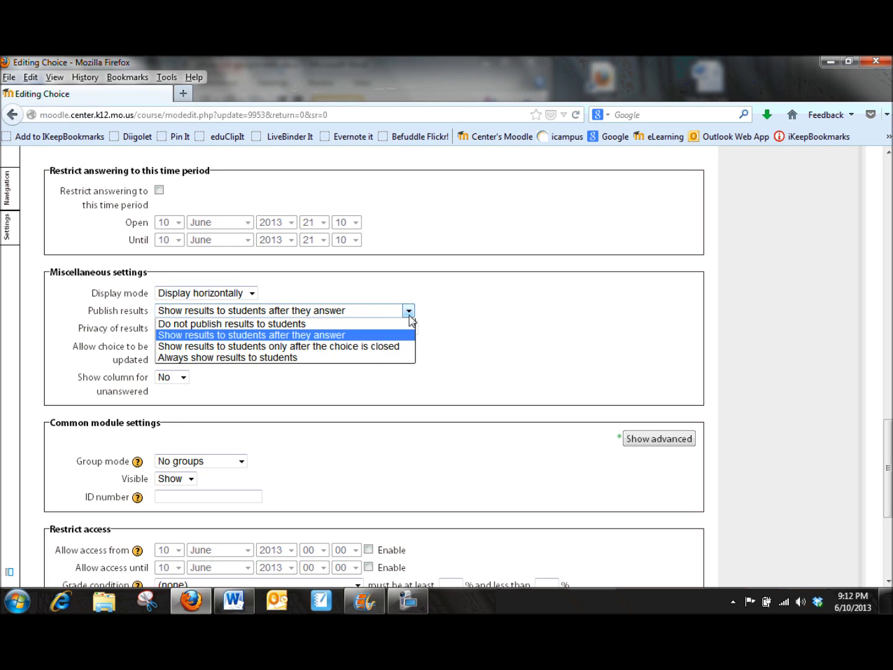
pyautogui.click(298, 336)
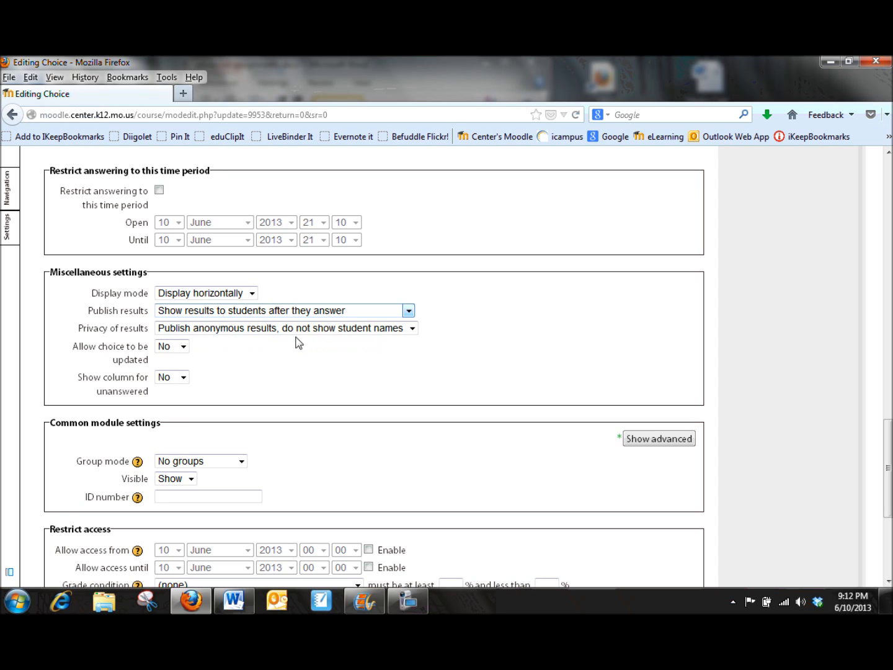
# - Set the privacy of results to anonymous without student names, and save the choice, returning to the course
pyautogui.click(219, 336)
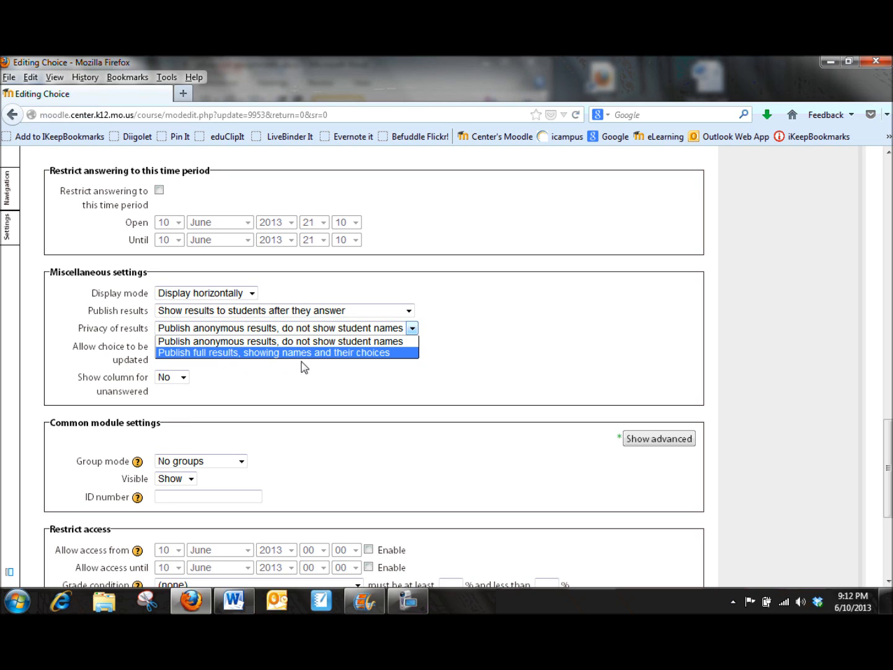
pyautogui.click(334, 344)
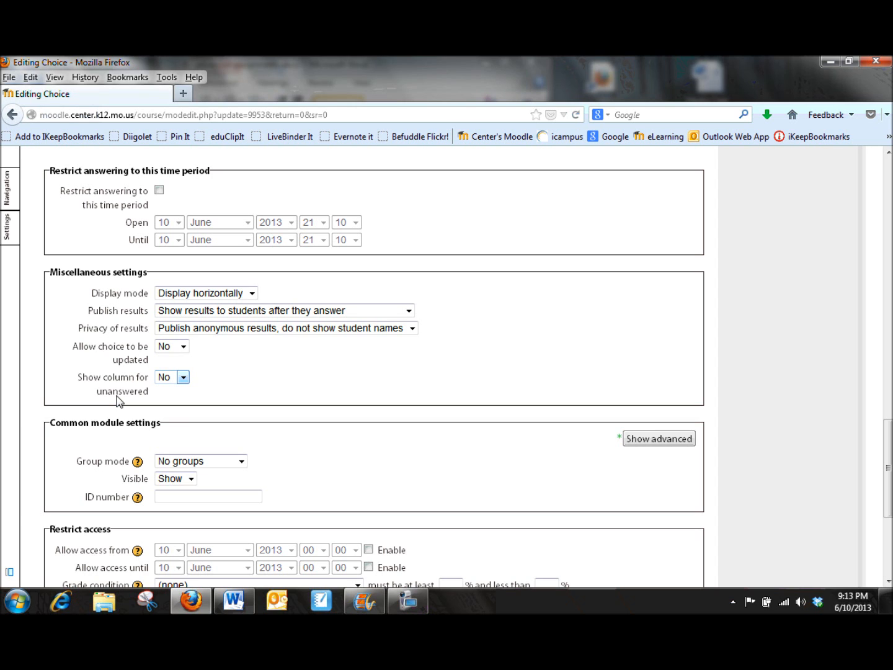
pyautogui.scroll(-5, 124, 402)
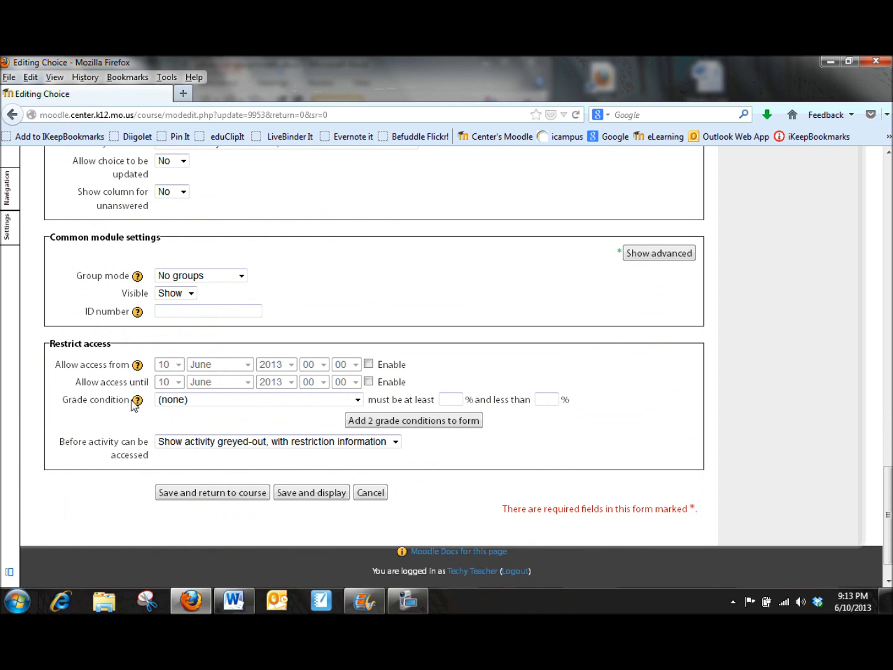
pyautogui.click(240, 494)
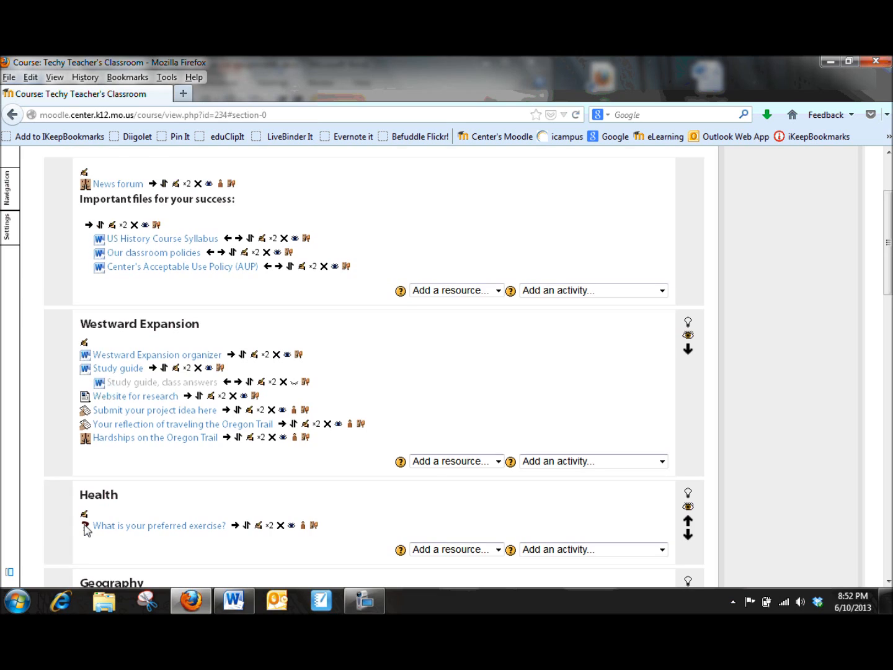
# - Answer the Health section's preferred exercise choice with Sports in school from the student account and review the response chart
pyautogui.scroll(3, 84, 529)
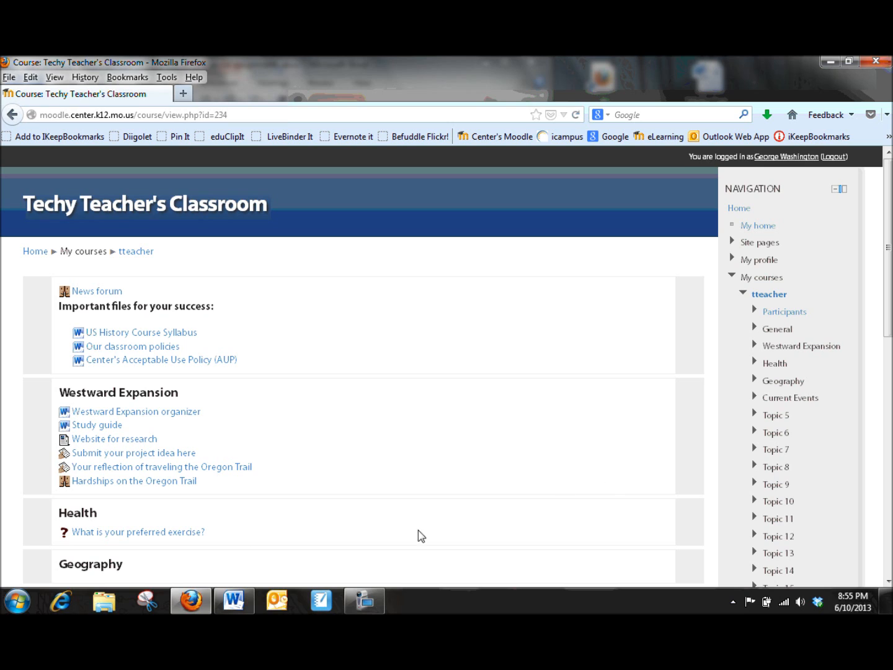
pyautogui.click(109, 534)
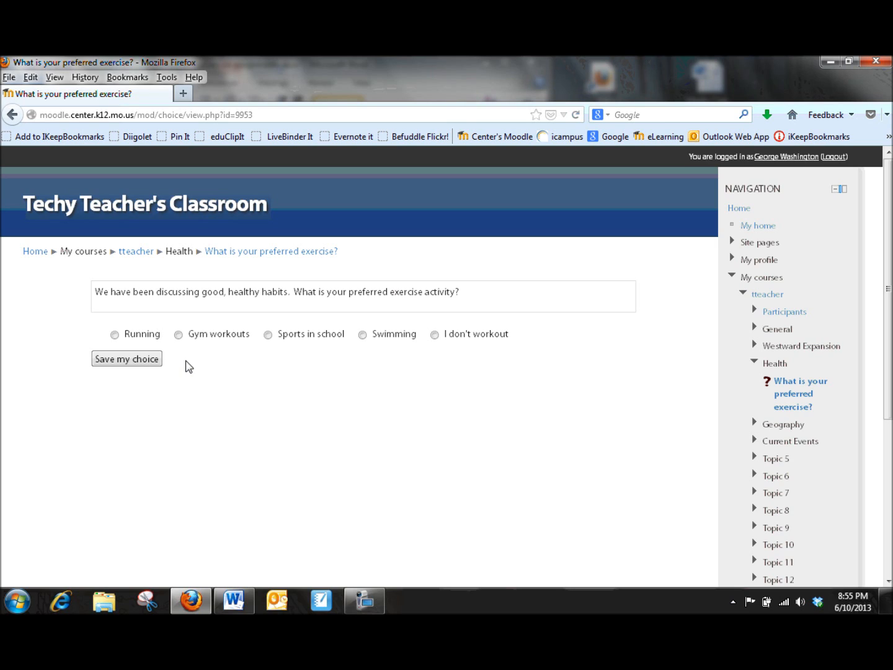
pyautogui.click(266, 336)
pyautogui.click(131, 360)
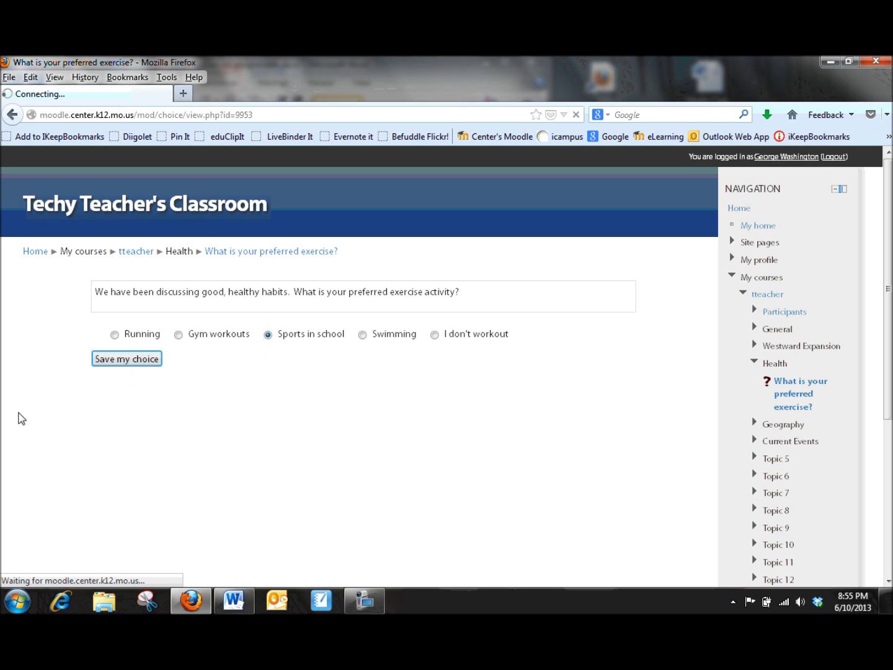
pyautogui.scroll(-5, 22, 418)
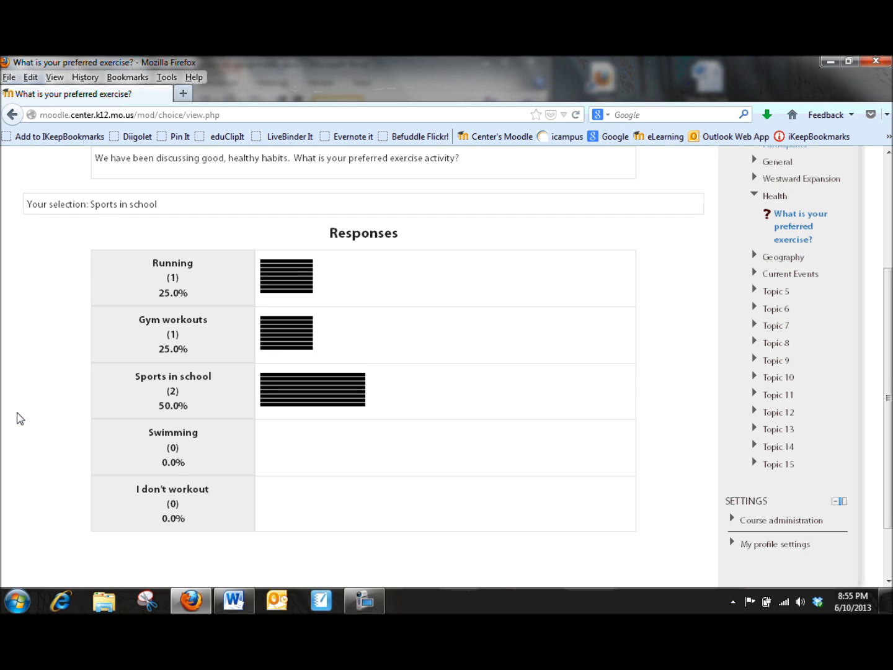
pyautogui.scroll(1, 48, 339)
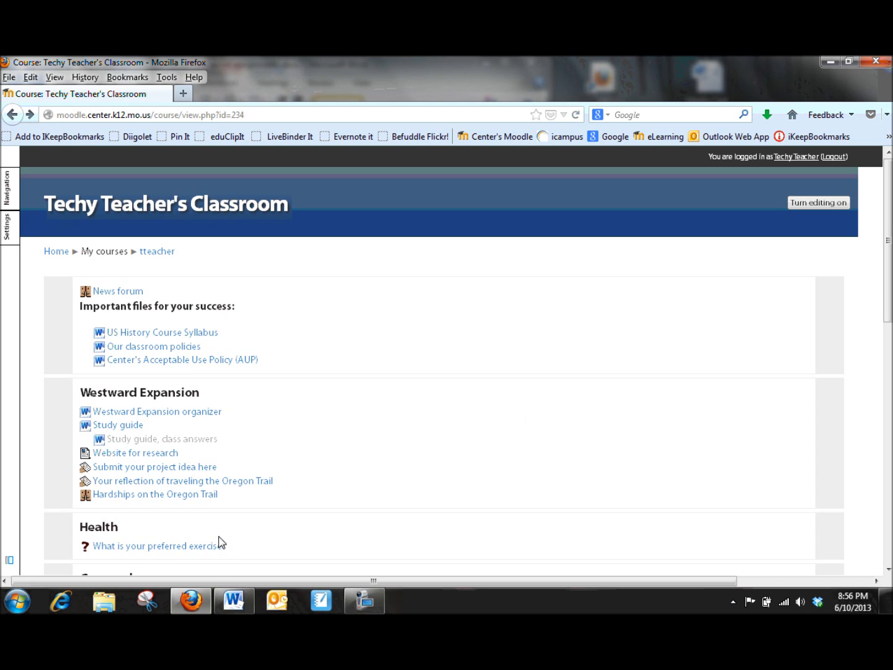
# - Open the preferred exercise choice from the teacher account and view its submitted responses
pyautogui.click(203, 547)
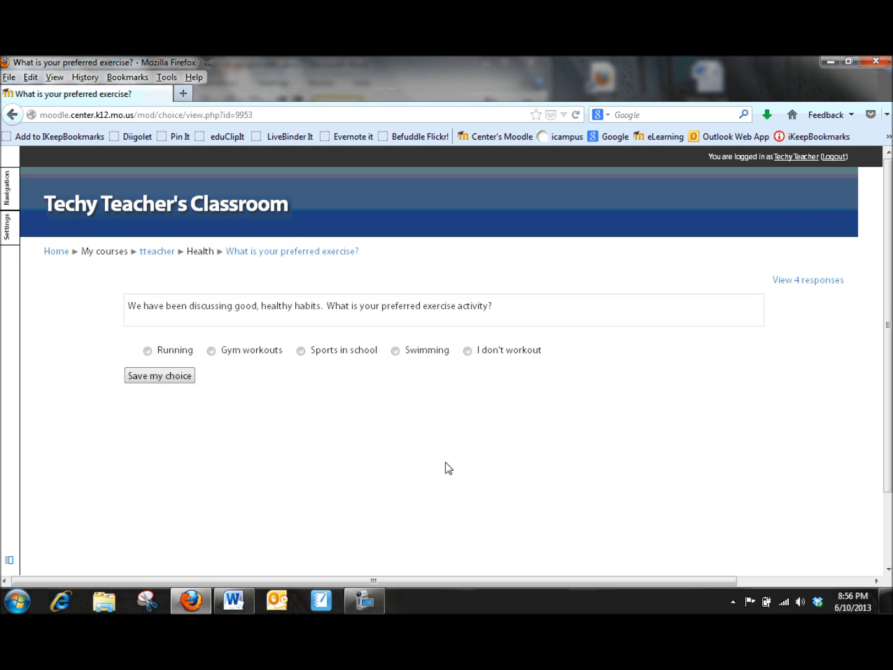
pyautogui.click(806, 284)
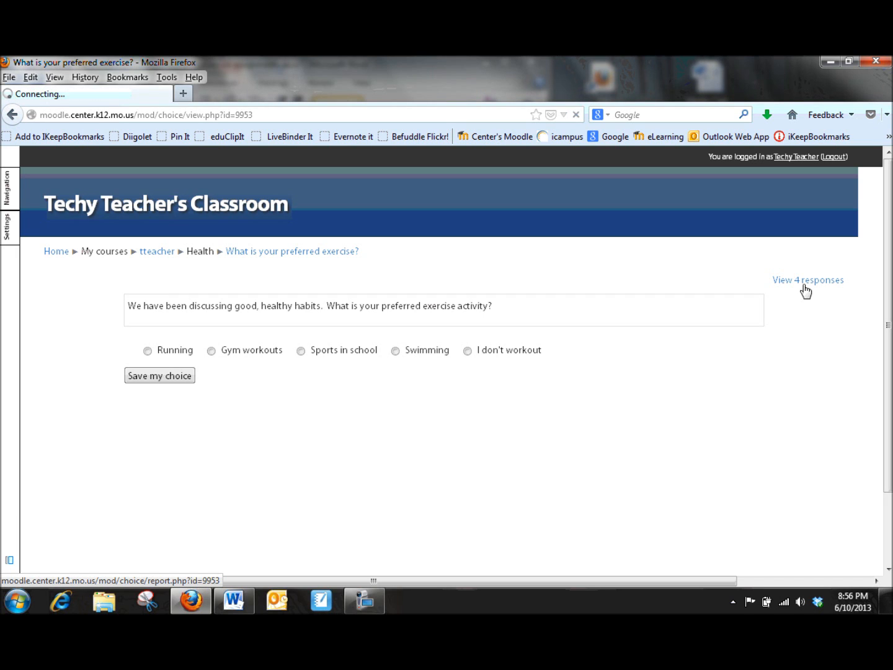